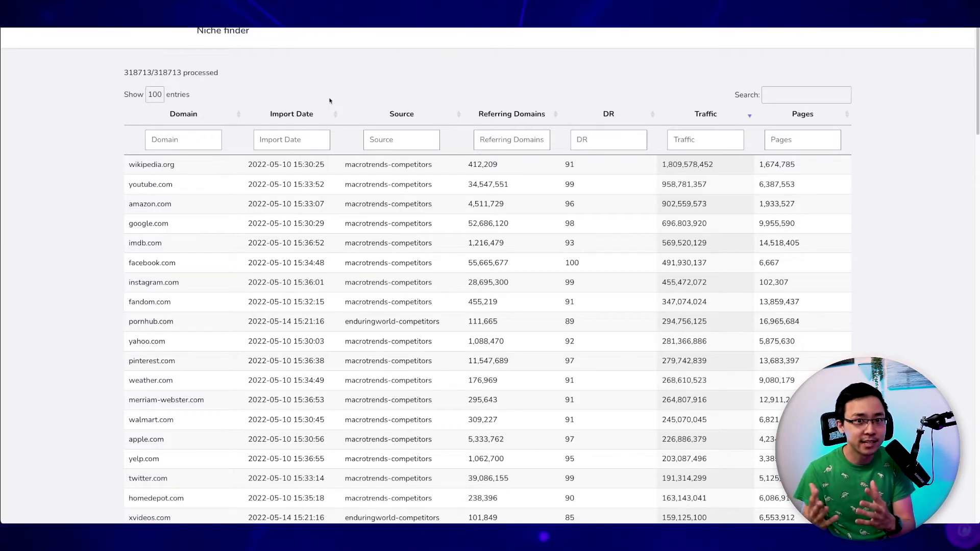
# - Filter the Niche Finder domain list by 'food' and scroll through results led by foodnetwork.com
pyautogui.click(198, 131)
pyautogui.write('food')
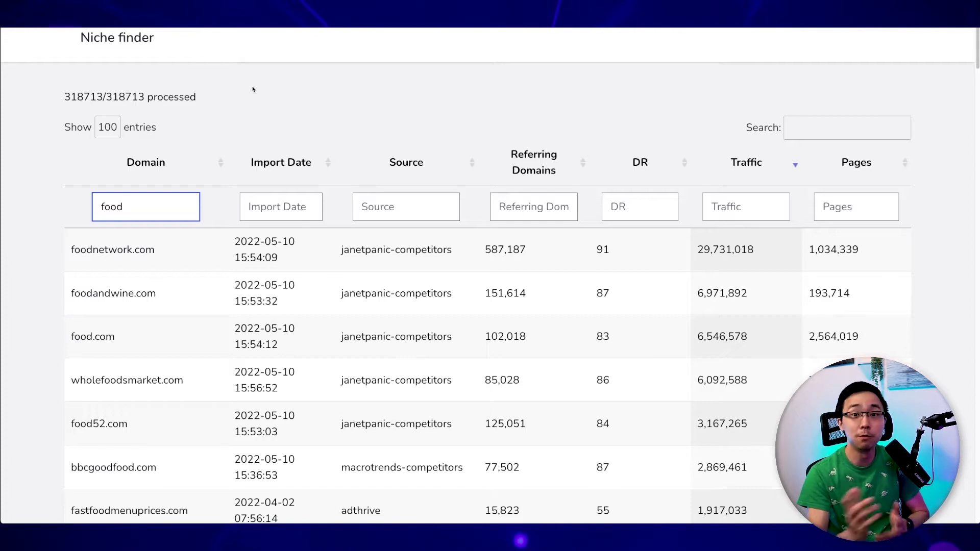
pyautogui.scroll(-1, 249, 105)
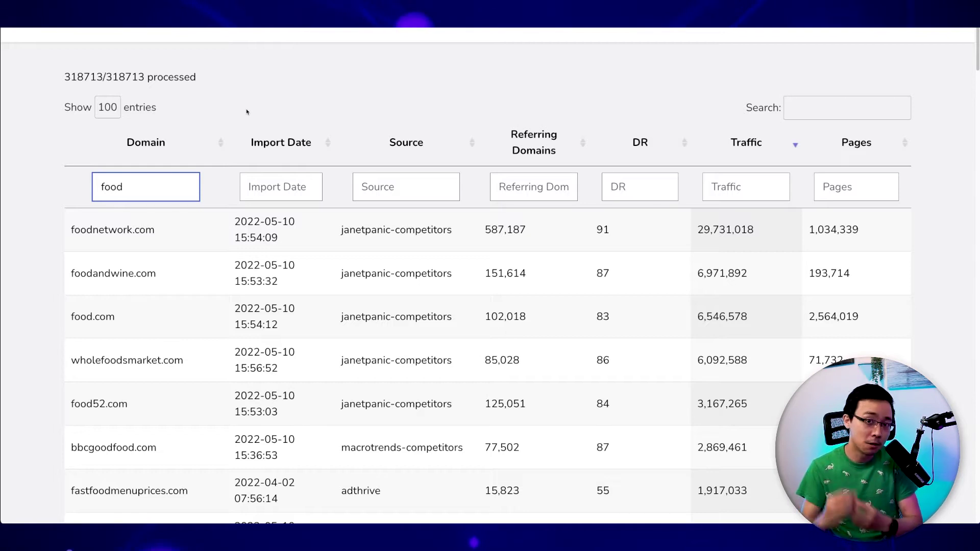
pyautogui.click(535, 271)
pyautogui.scroll(-1, 536, 271)
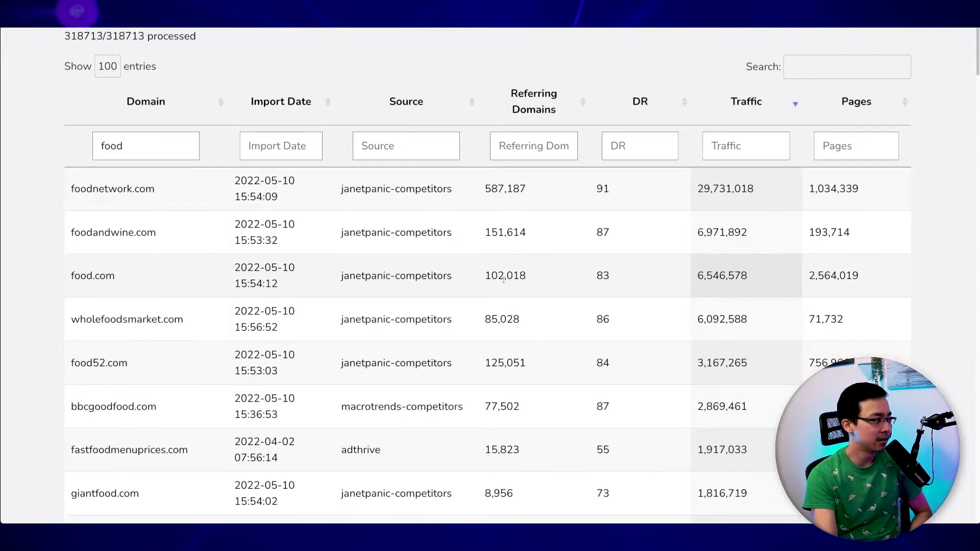
pyautogui.scroll(-1, 384, 308)
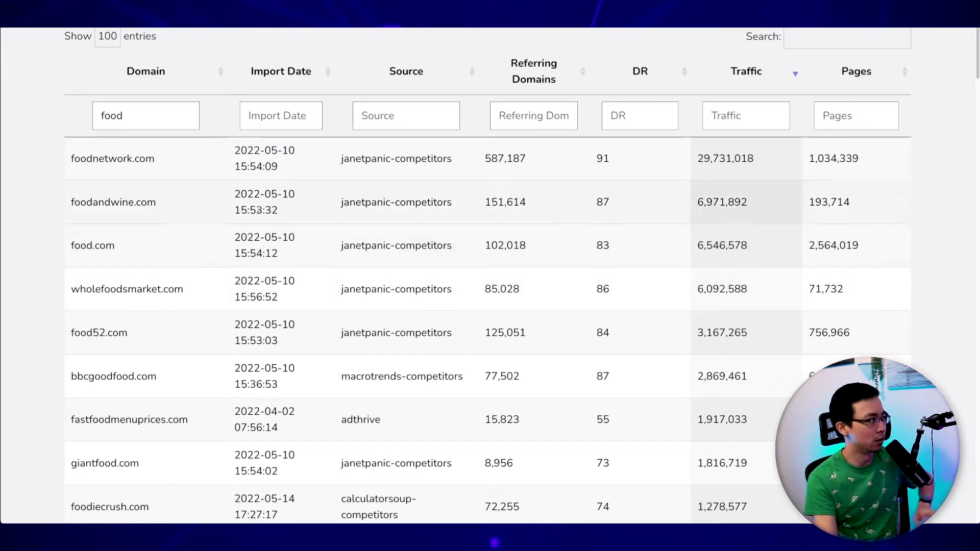
# - Replace the 'food' domain filter with 'instantpot'
pyautogui.doubleClick(160, 113)
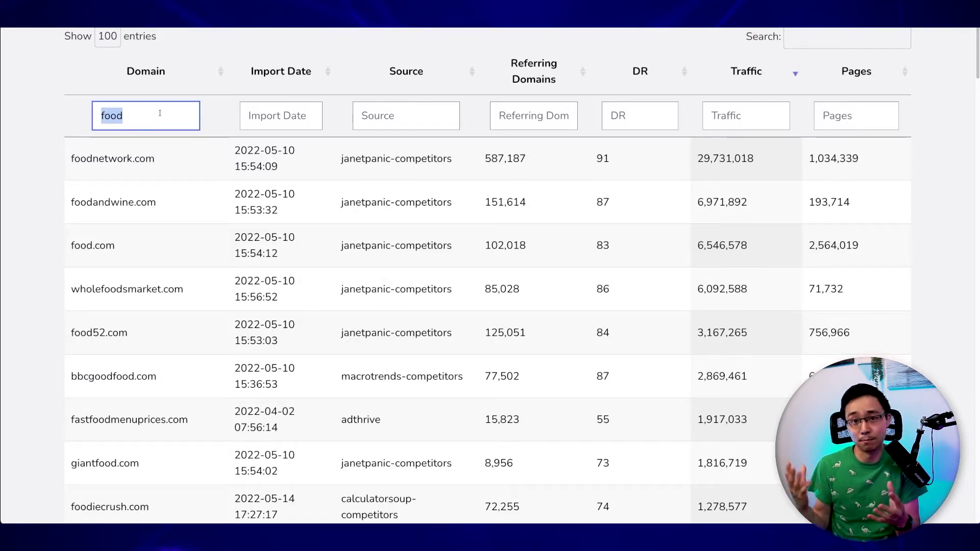
pyautogui.write('insta')
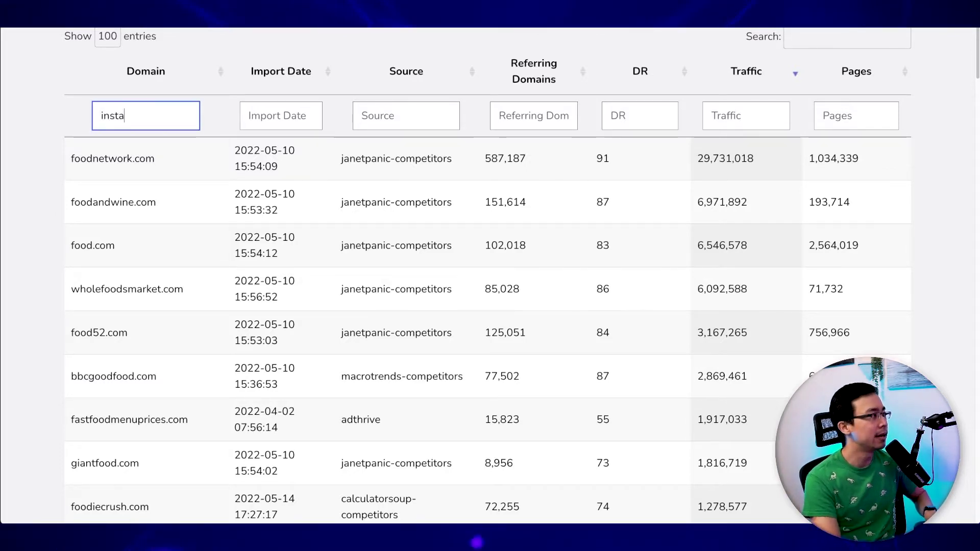
pyautogui.write('ntpot')
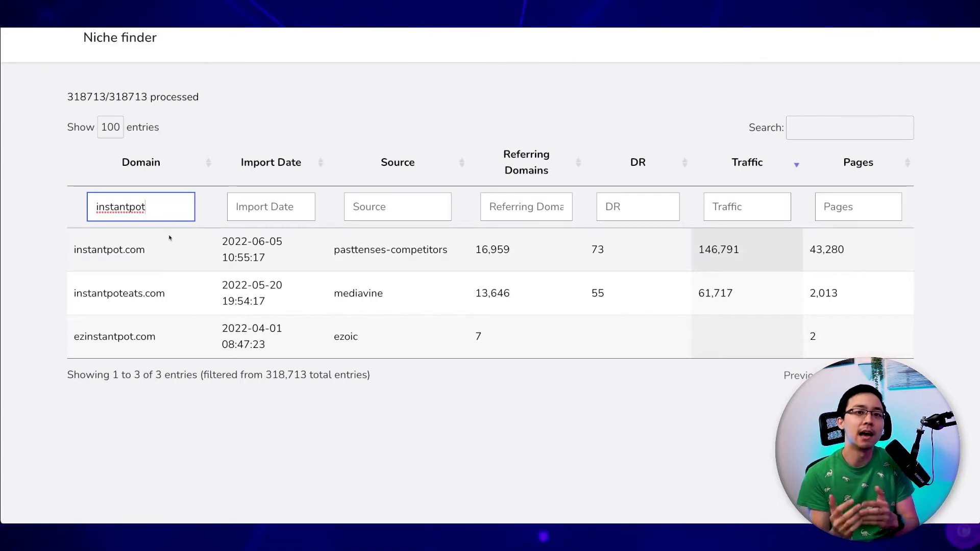
# - Open the instantpoteats.com site from the filtered domain list
pyautogui.click(142, 299)
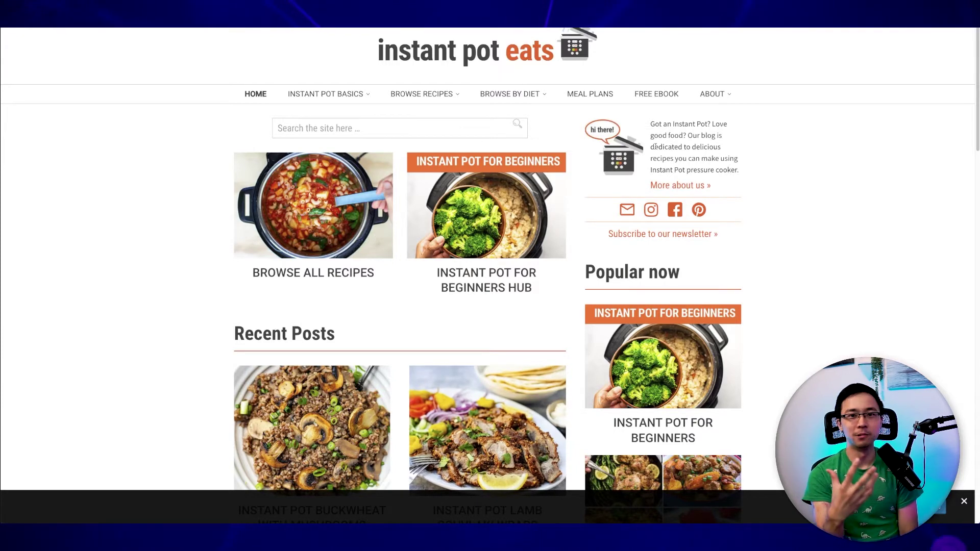
pyautogui.scroll(-3, 608, 248)
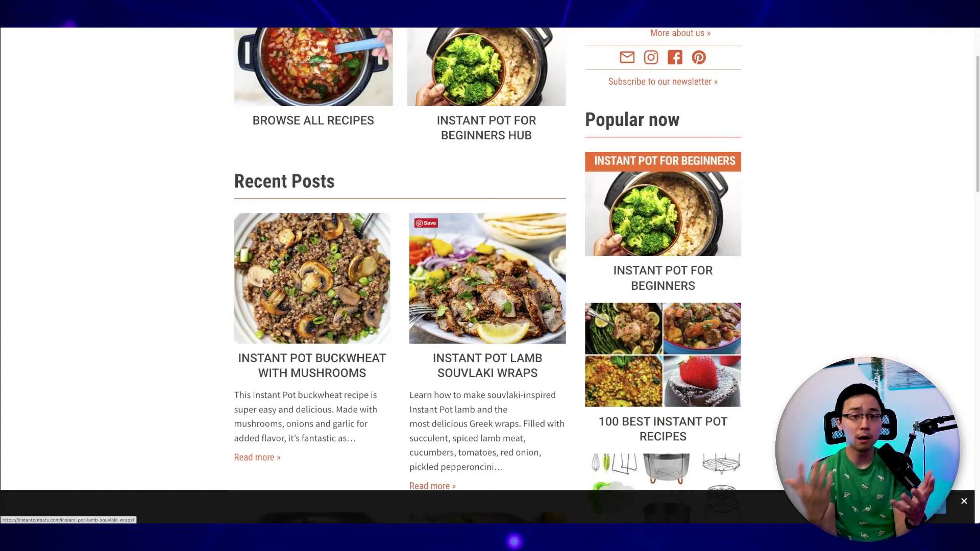
pyautogui.scroll(-1, 466, 282)
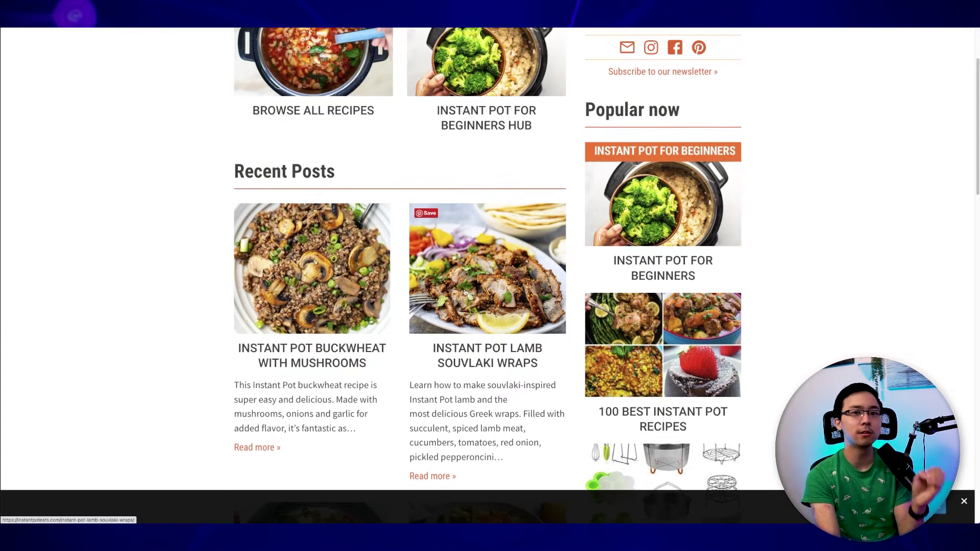
pyautogui.scroll(-4, 466, 293)
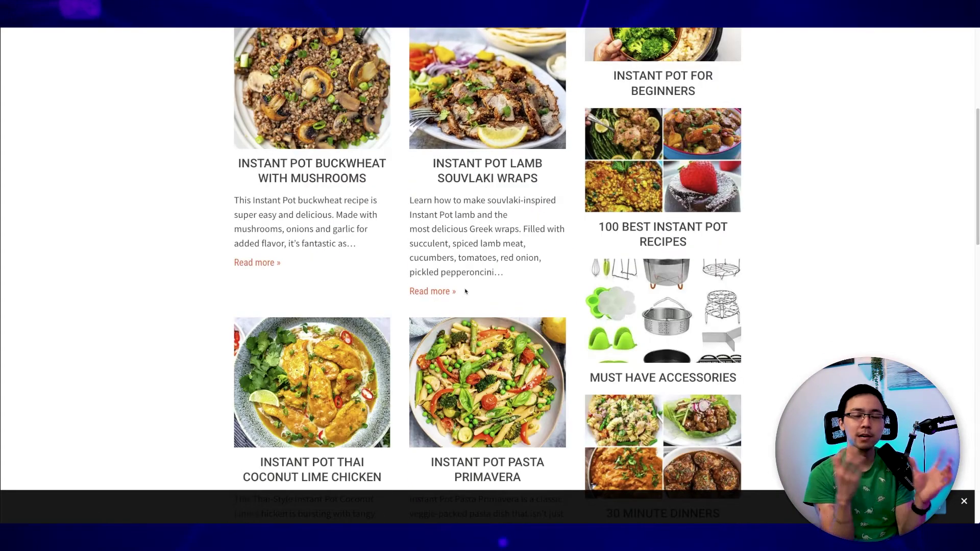
pyautogui.scroll(-1, 466, 291)
pyautogui.scroll(-12, 487, 267)
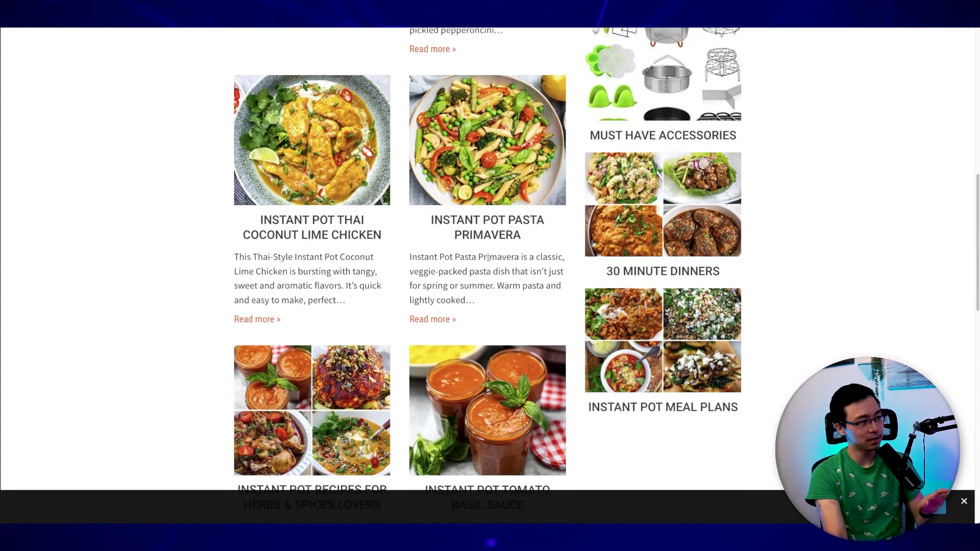
pyautogui.scroll(-5, 537, 250)
pyautogui.scroll(20, 519, 271)
pyautogui.scroll(-12, 518, 272)
pyautogui.scroll(-12, 518, 272)
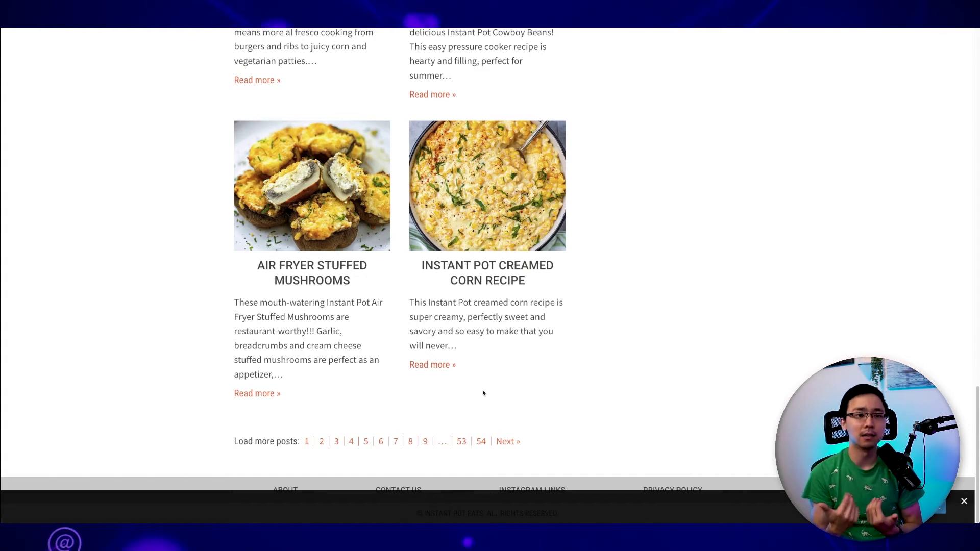
# - Return to the Instant Pot Eats homepage, open About, and highlight the 2016 founding year
pyautogui.click(506, 441)
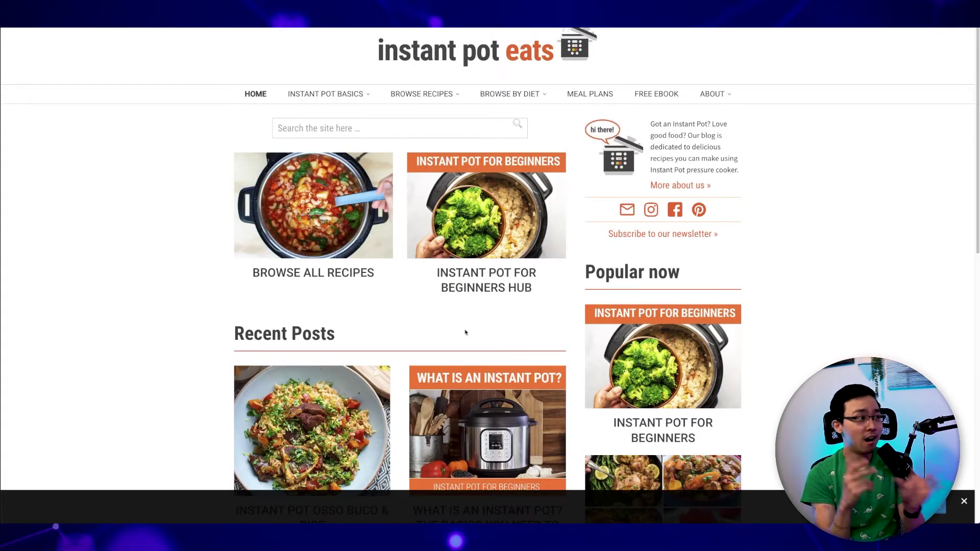
pyautogui.click(712, 94)
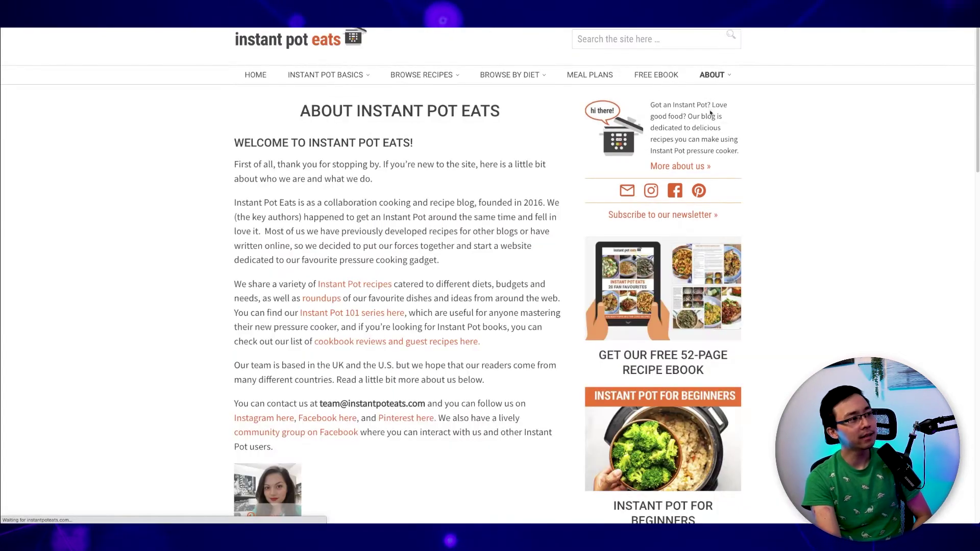
pyautogui.scroll(-1, 519, 230)
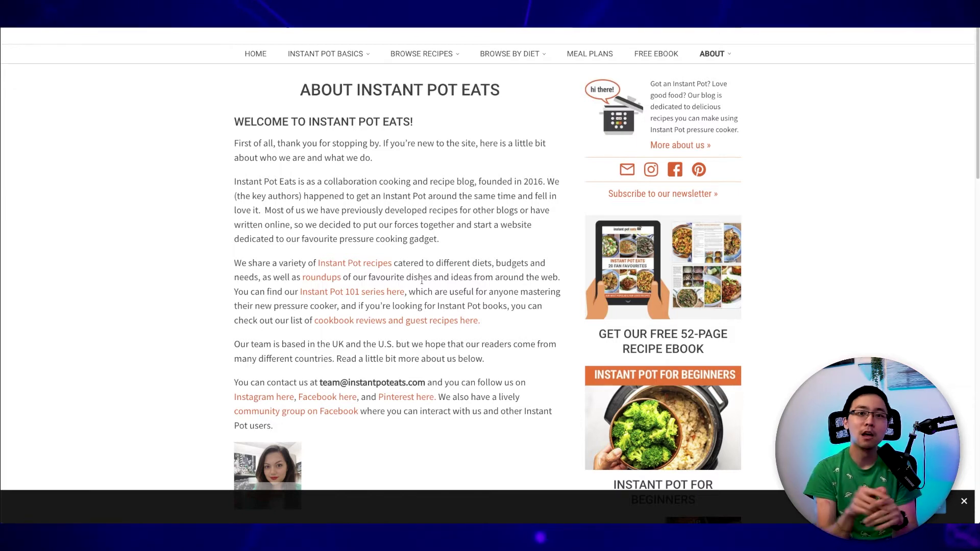
pyautogui.scroll(-1, 422, 281)
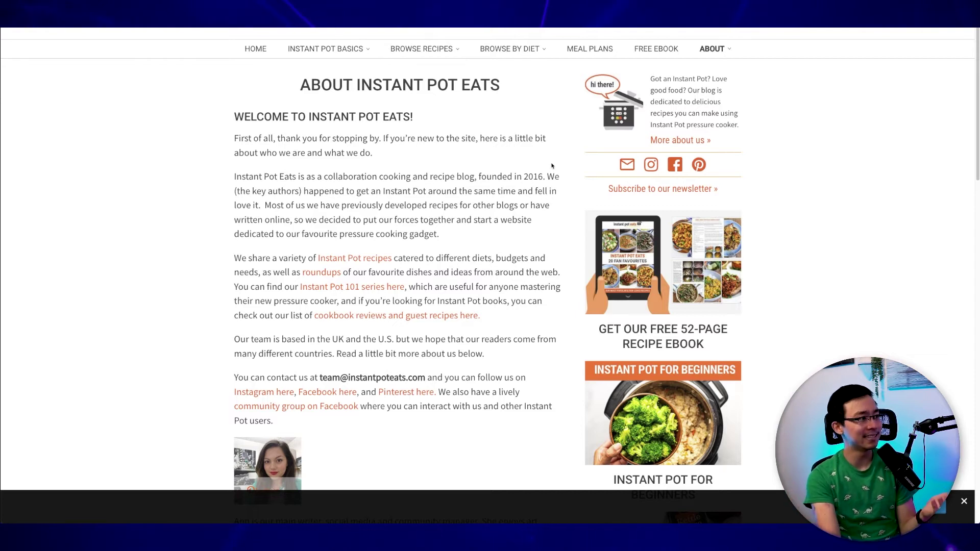
pyautogui.doubleClick(535, 176)
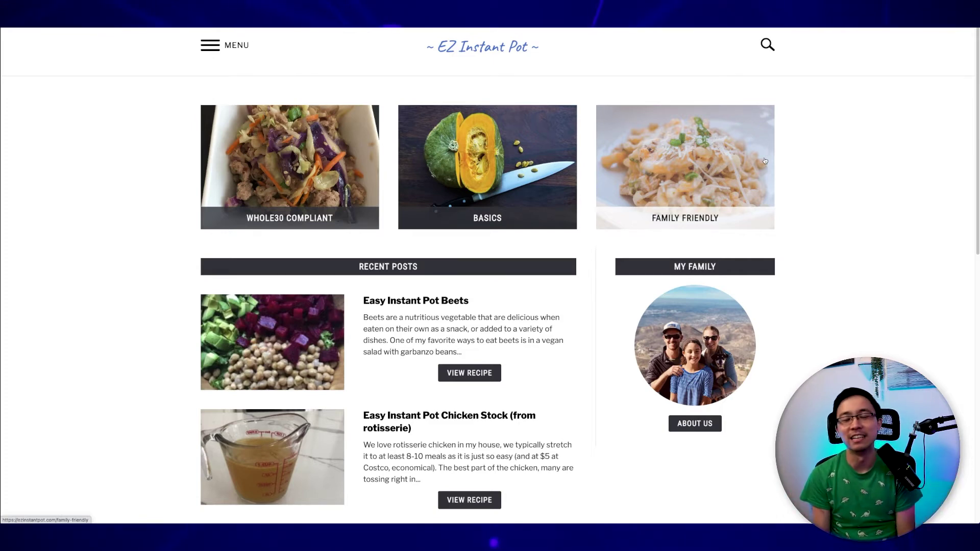
# - Load the second page of EZ Instant Pot's Recent Posts
pyautogui.scroll(-6, 531, 217)
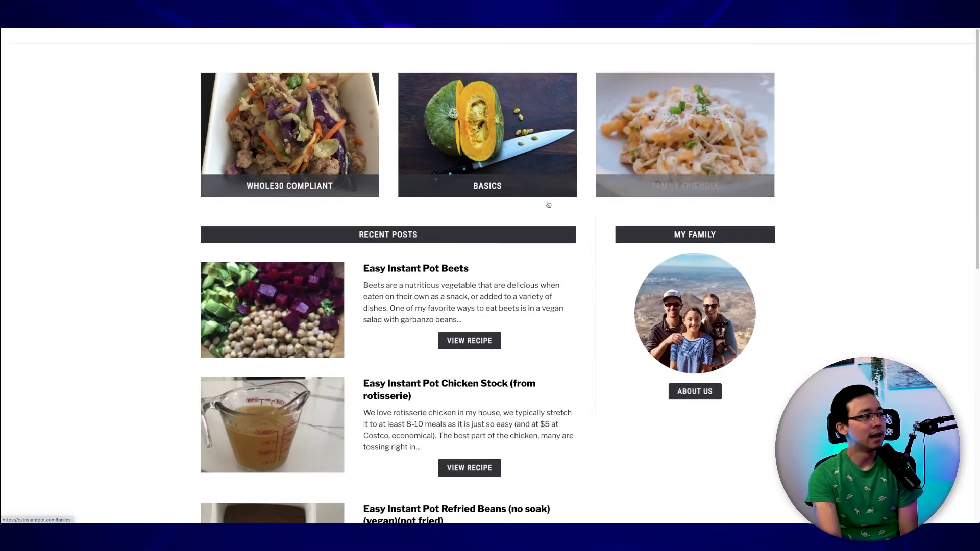
pyautogui.scroll(-3, 494, 233)
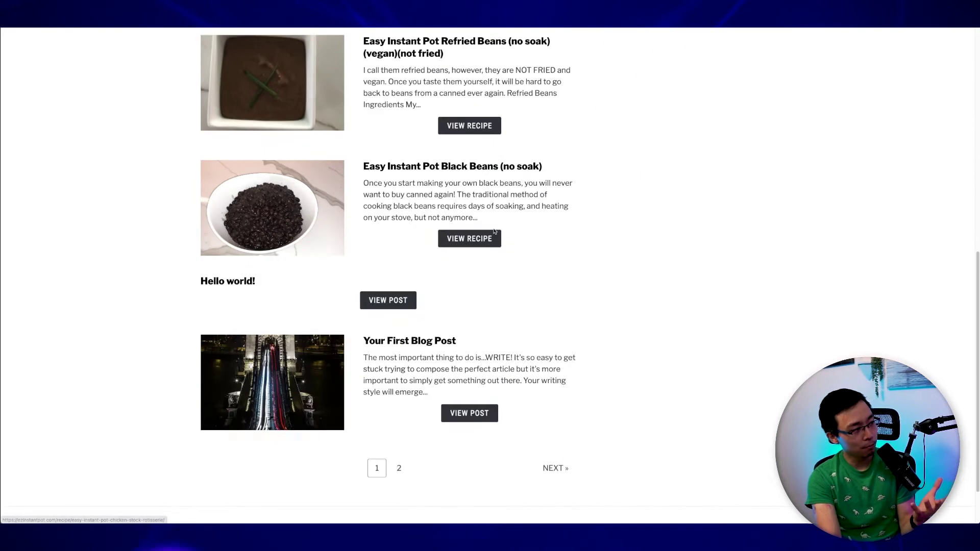
pyautogui.click(401, 467)
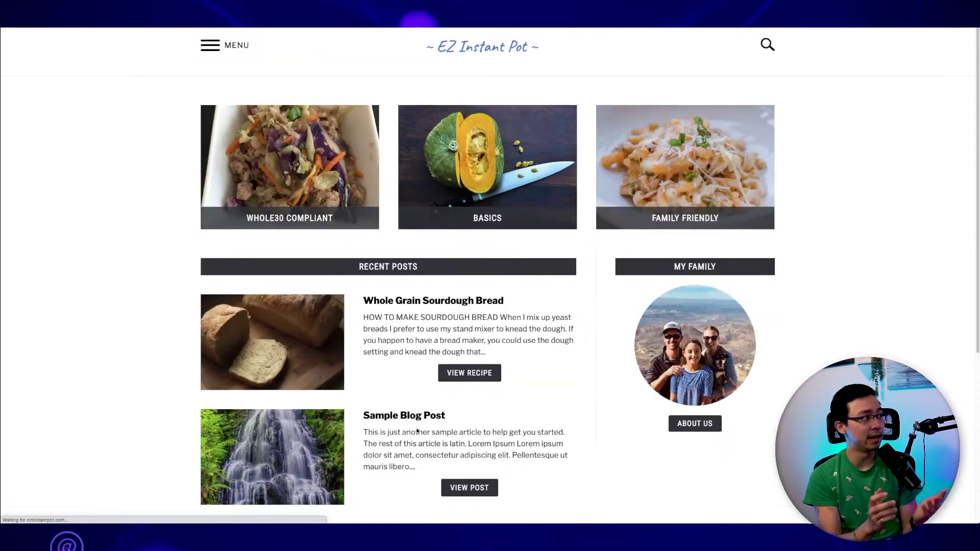
# - Go back to the first page of Recent Posts
pyautogui.scroll(-3, 417, 432)
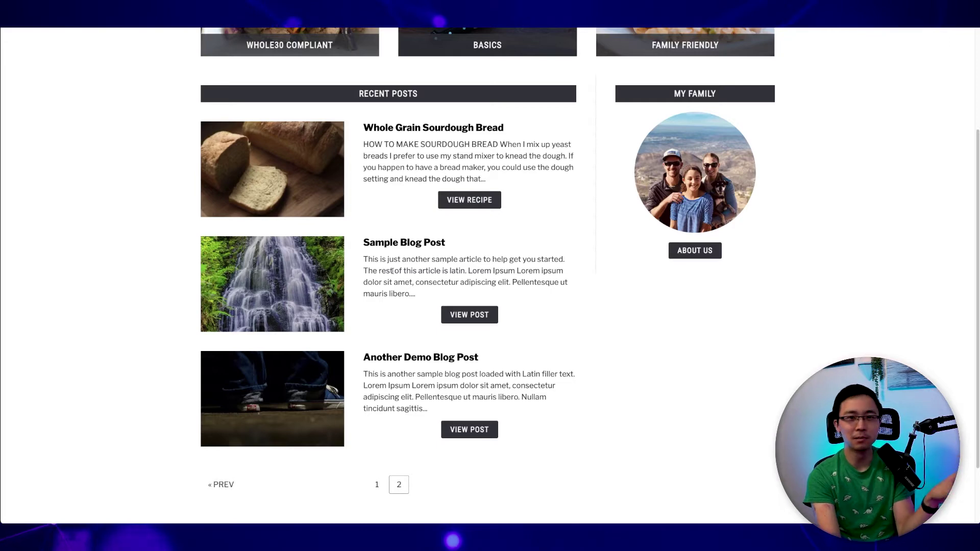
pyautogui.scroll(2, 500, 229)
pyautogui.scroll(3, 499, 228)
pyautogui.scroll(-6, 398, 435)
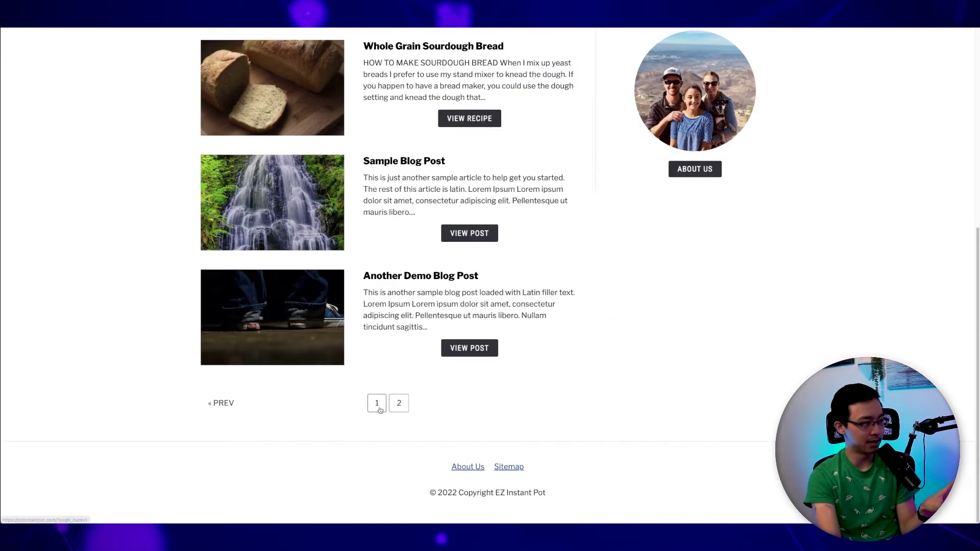
pyautogui.click(377, 404)
# - Scroll down the EZ Instant Pot page toward the footer and back up
pyautogui.scroll(-8, 472, 344)
pyautogui.scroll(-2, 471, 344)
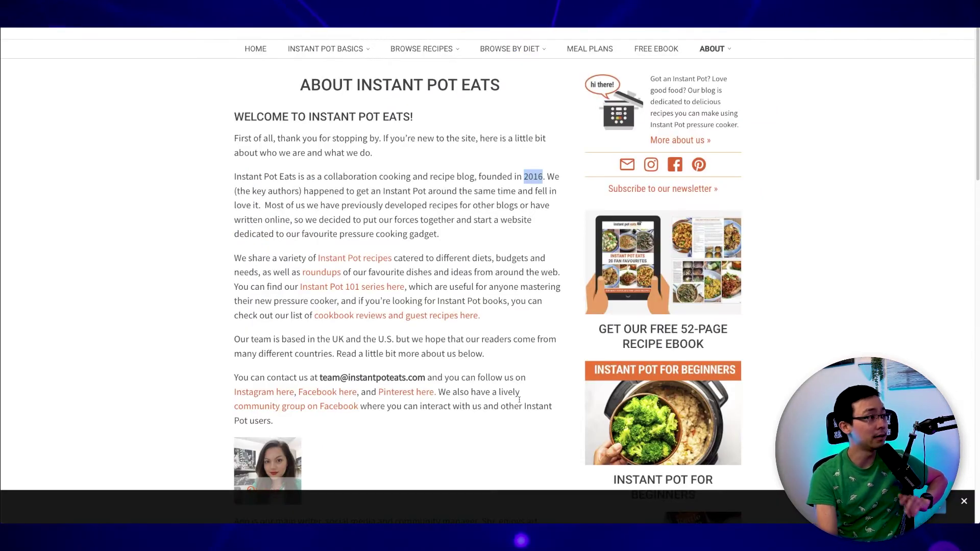
pyautogui.scroll(1, 519, 400)
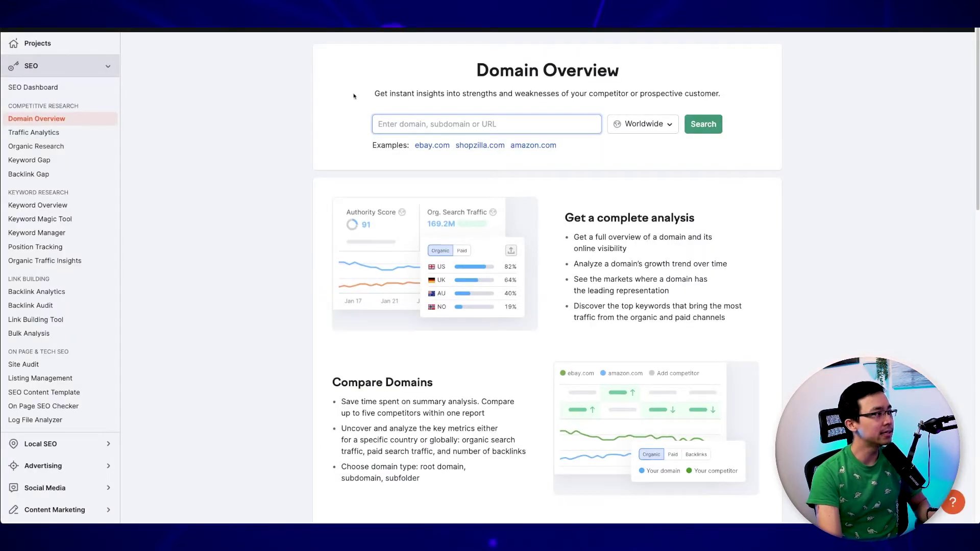
# - Run a Semrush Domain Overview for ezinstantpot.com and open its full organic keywords report
pyautogui.write('ezinstantpot.com')
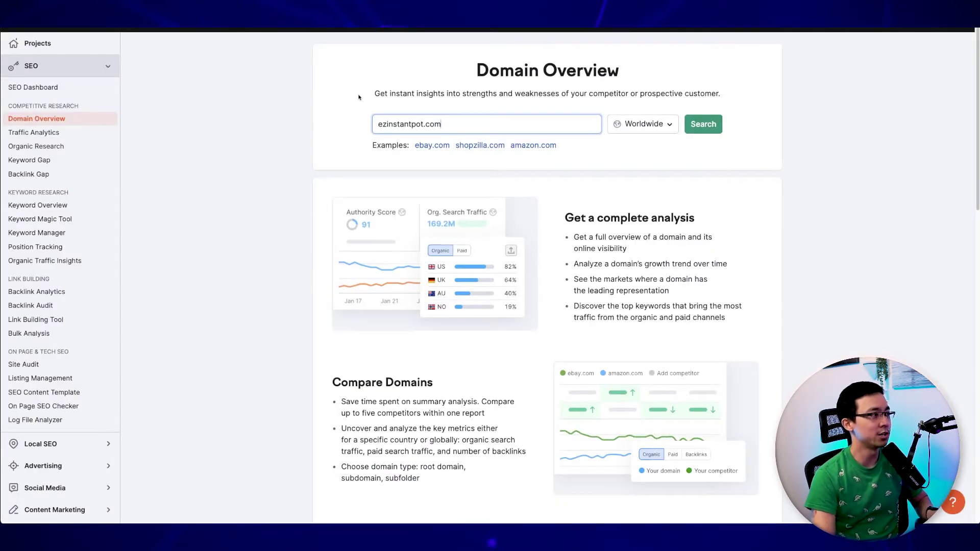
pyautogui.press('Return')
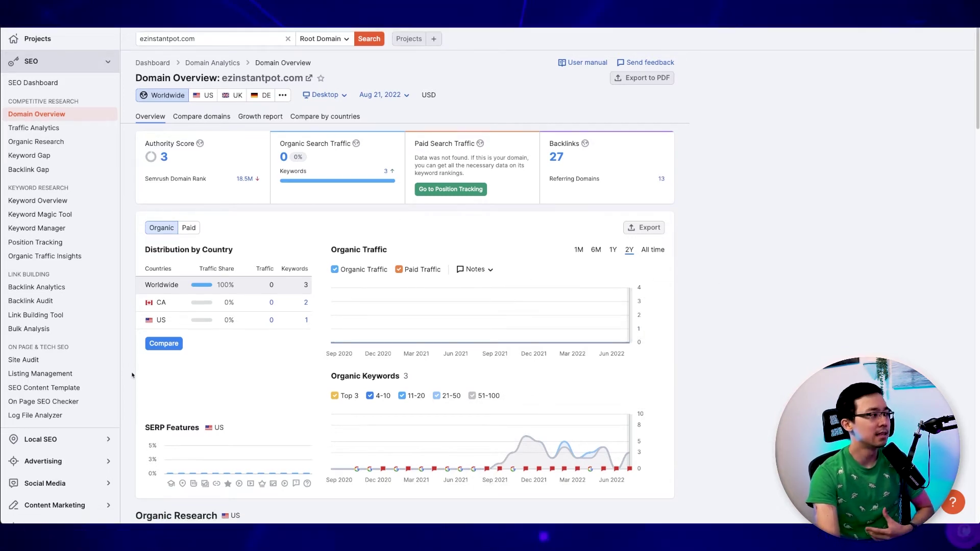
pyautogui.scroll(-3, 165, 221)
pyautogui.scroll(-1, 208, 329)
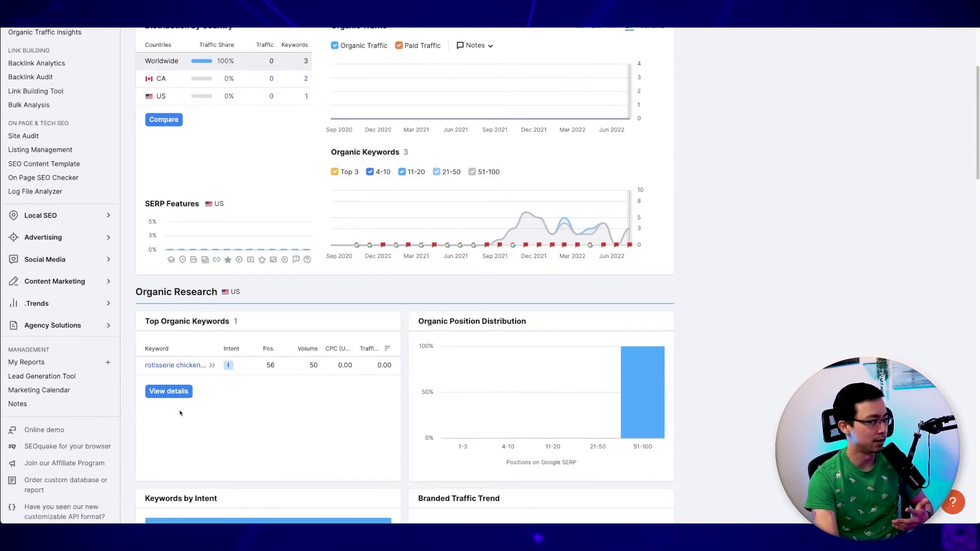
pyautogui.click(172, 394)
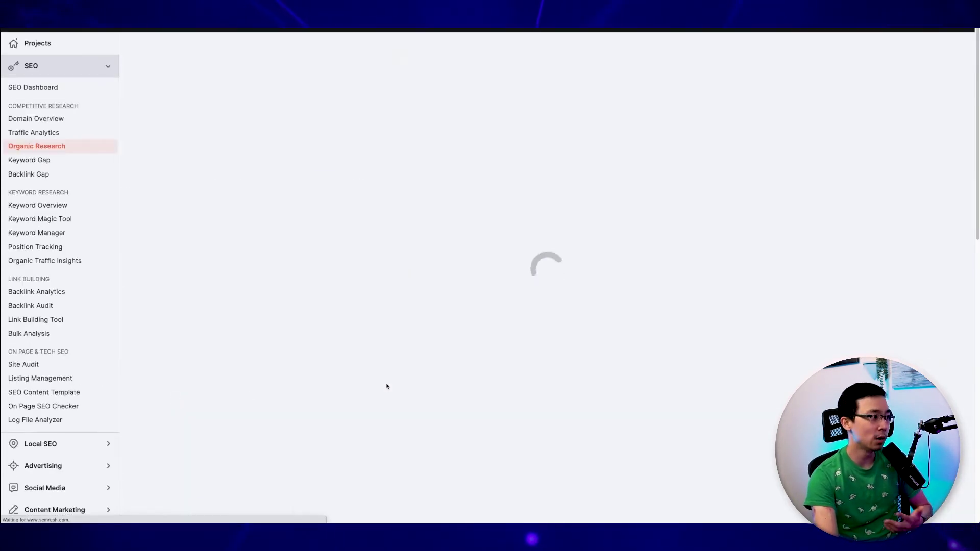
pyautogui.scroll(-1, 399, 406)
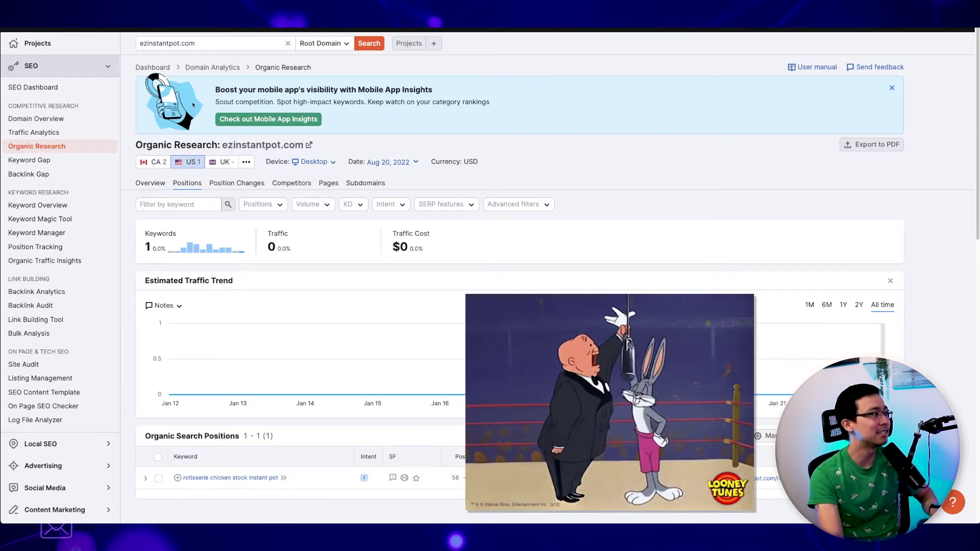
# - Analyze instantpoteats.com instead and review its Domain Overview: Authority Score 48, 64.7K traffic
pyautogui.doubleClick(191, 43)
pyautogui.write('inst')
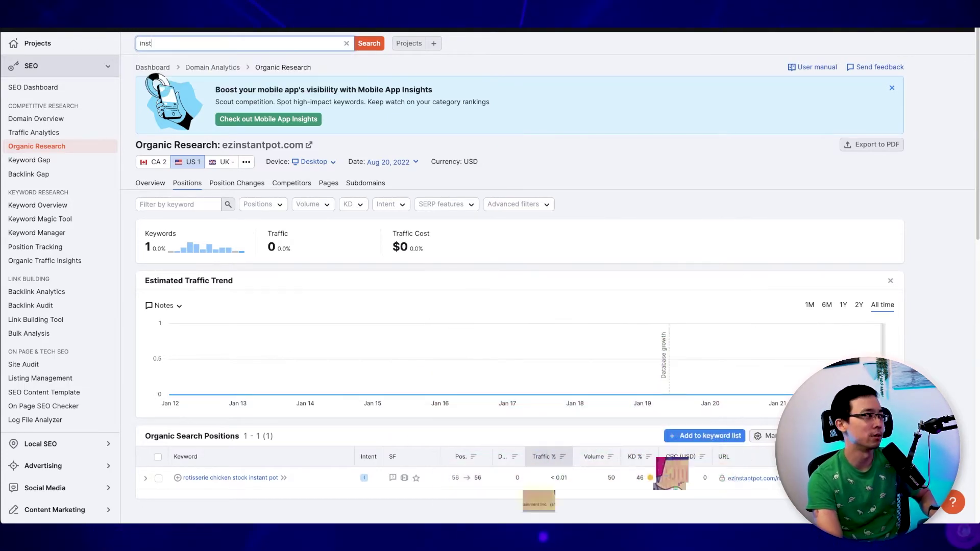
pyautogui.write('antpoteats')
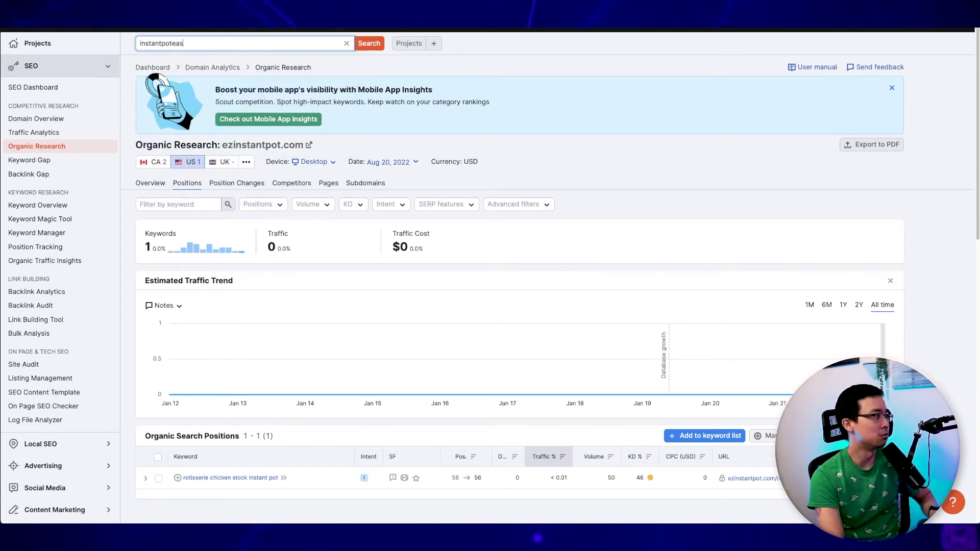
pyautogui.write('.com')
pyautogui.press('Return')
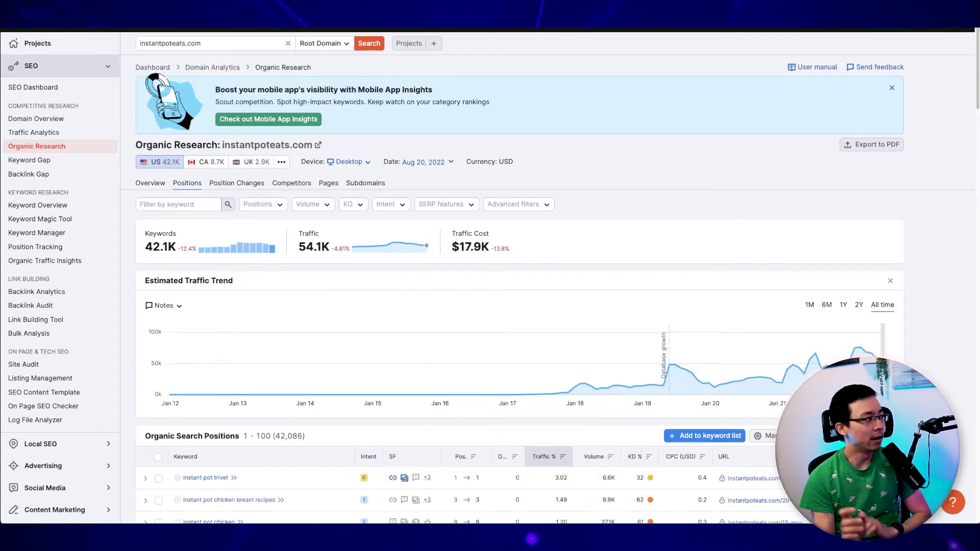
pyautogui.click(211, 68)
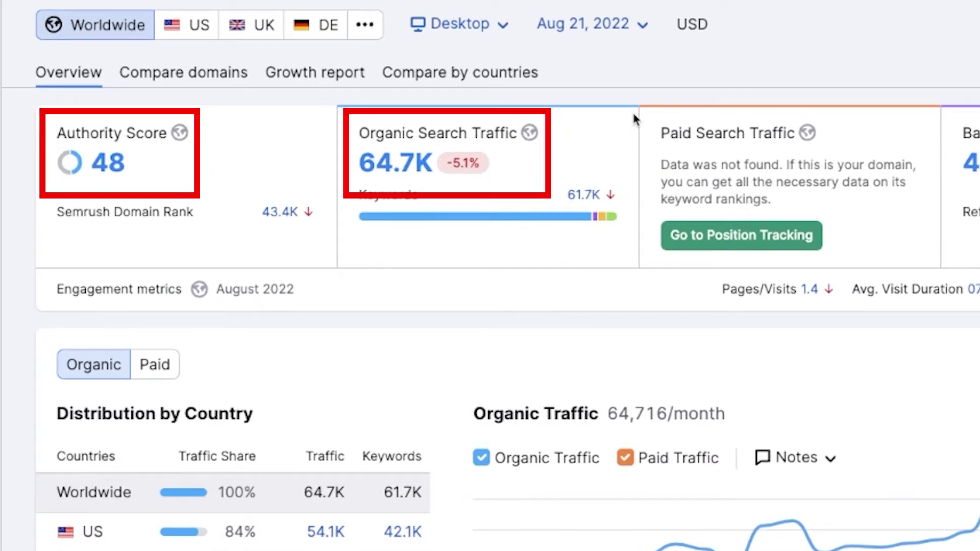
pyautogui.scroll(-3, 871, 102)
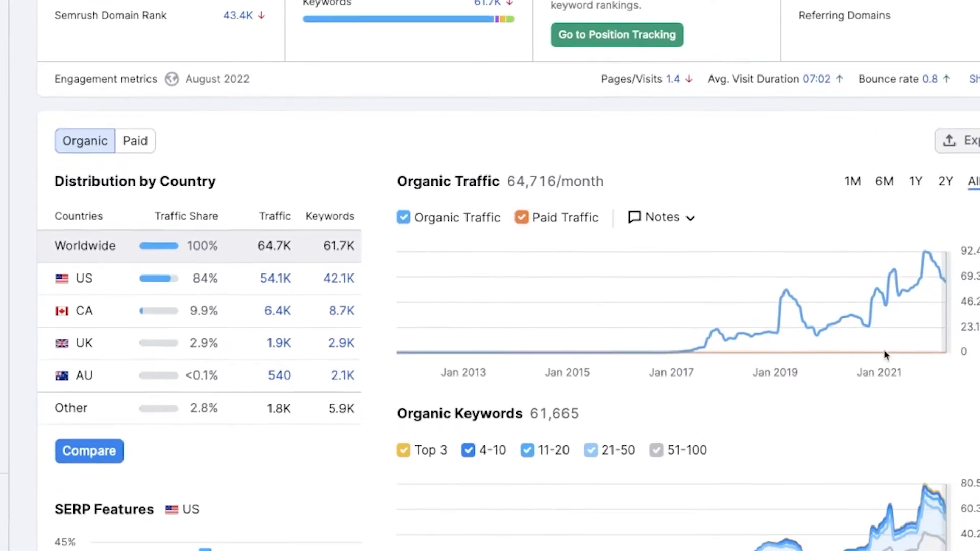
pyautogui.scroll(-1, 885, 354)
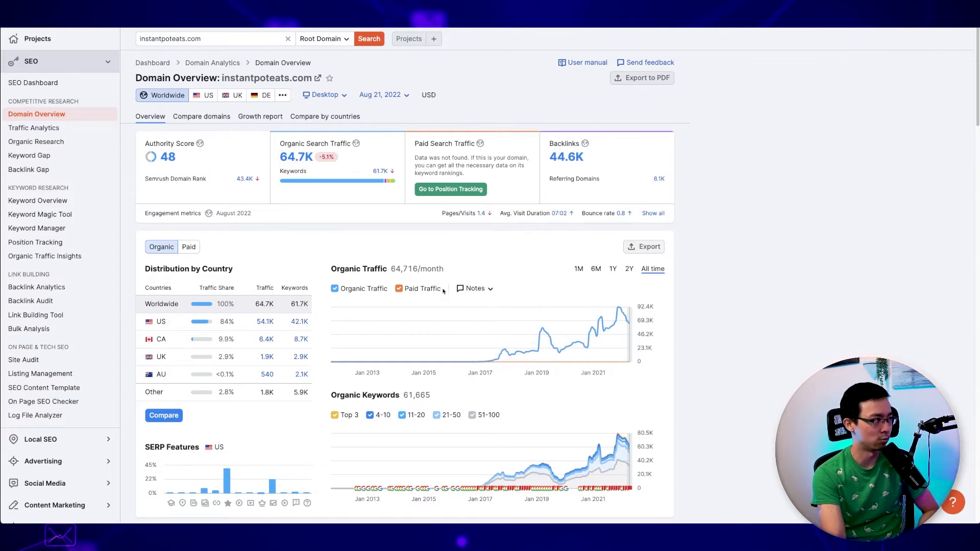
pyautogui.scroll(-5, 386, 295)
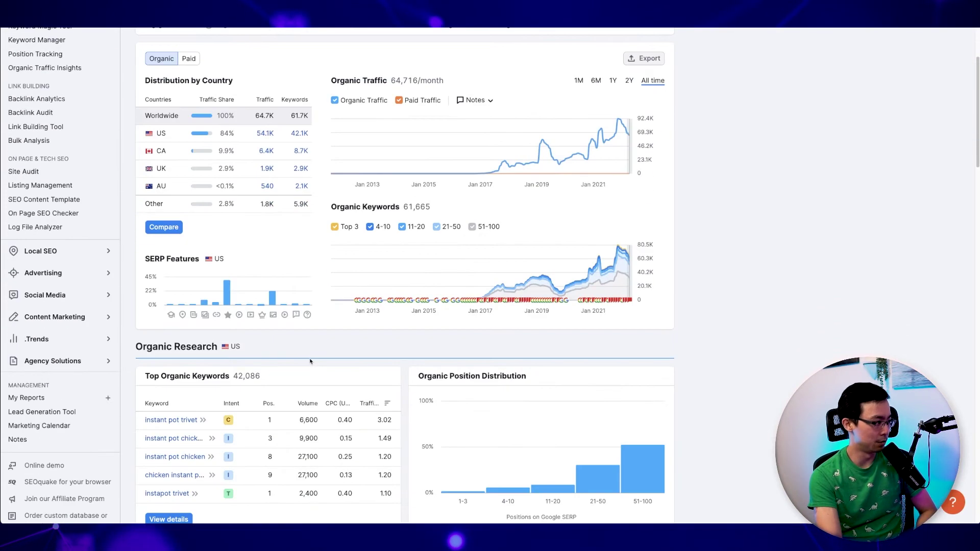
# - Open the full organic keyword list for instantpoteats.com (42.1K keywords, 54.1K traffic)
pyautogui.click(169, 467)
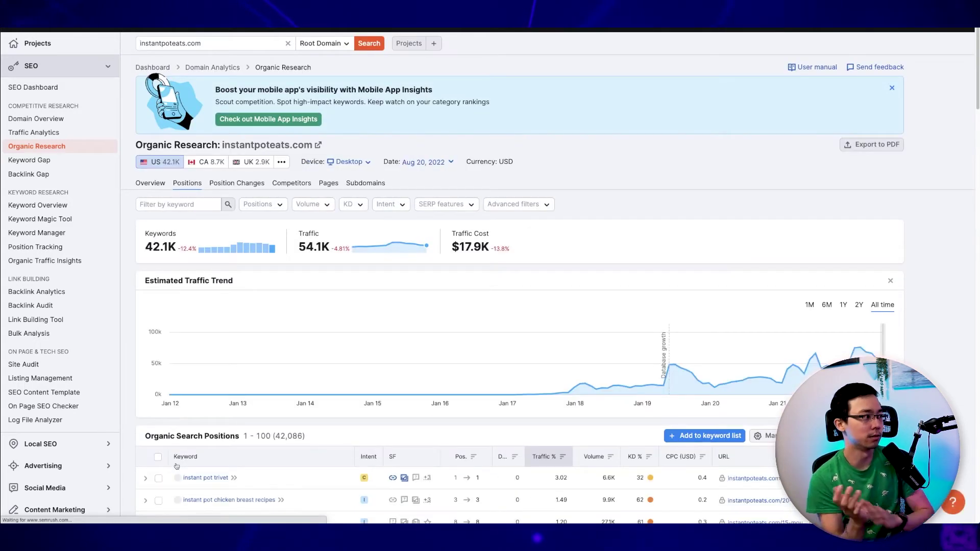
pyautogui.scroll(-4, 224, 416)
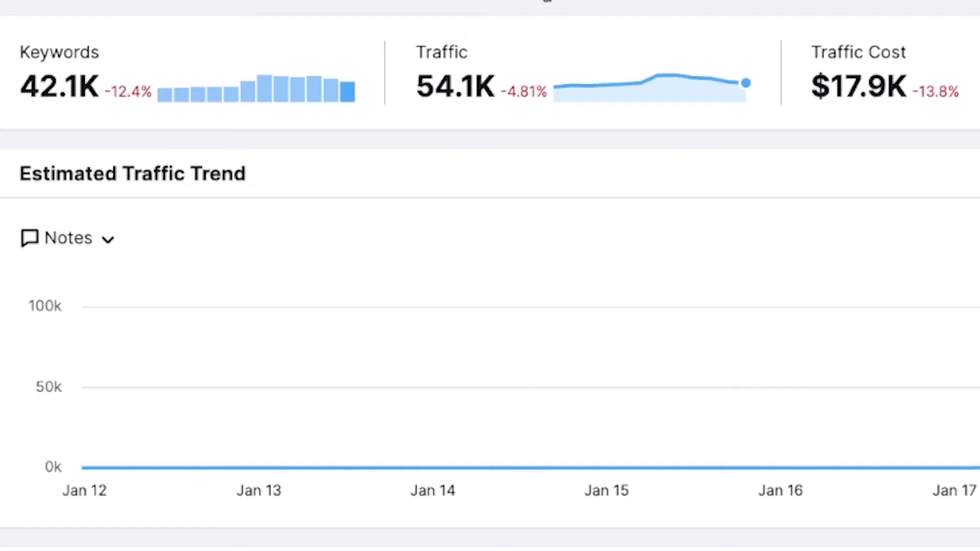
# - Apply a custom keyword difficulty range of 0–30% to instantpoteats.com's keywords
pyautogui.click(547, 2)
pyautogui.click(698, 300)
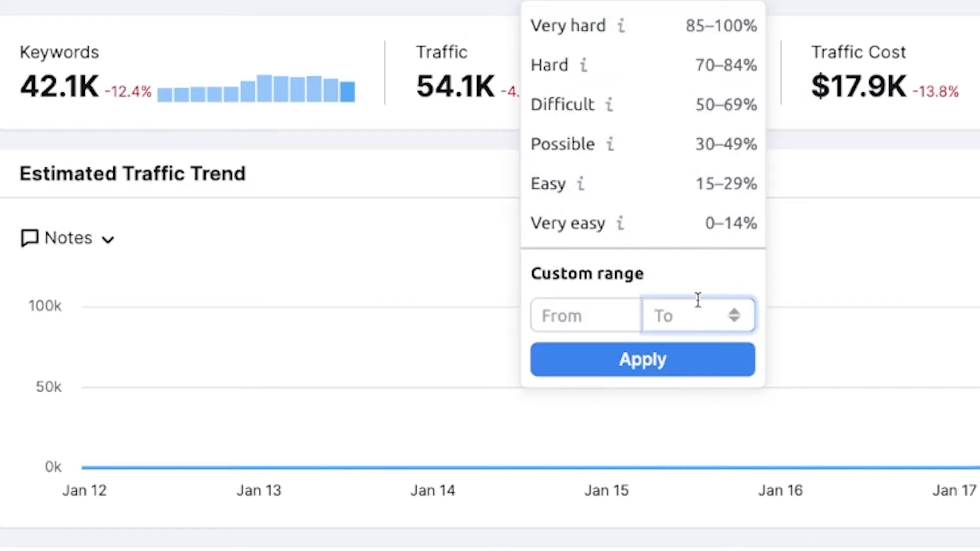
pyautogui.write('30')
pyautogui.press('Return')
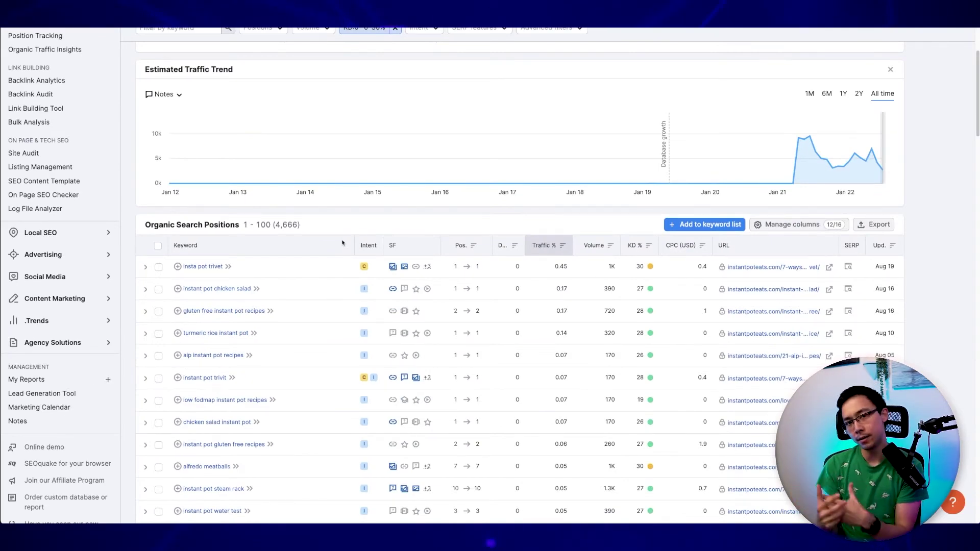
pyautogui.scroll(-1, 342, 243)
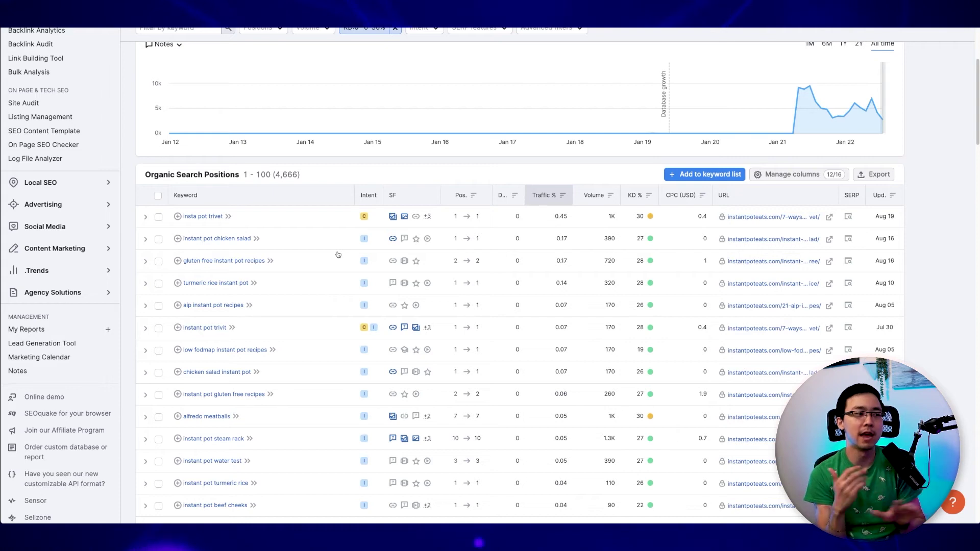
pyautogui.scroll(-1, 338, 255)
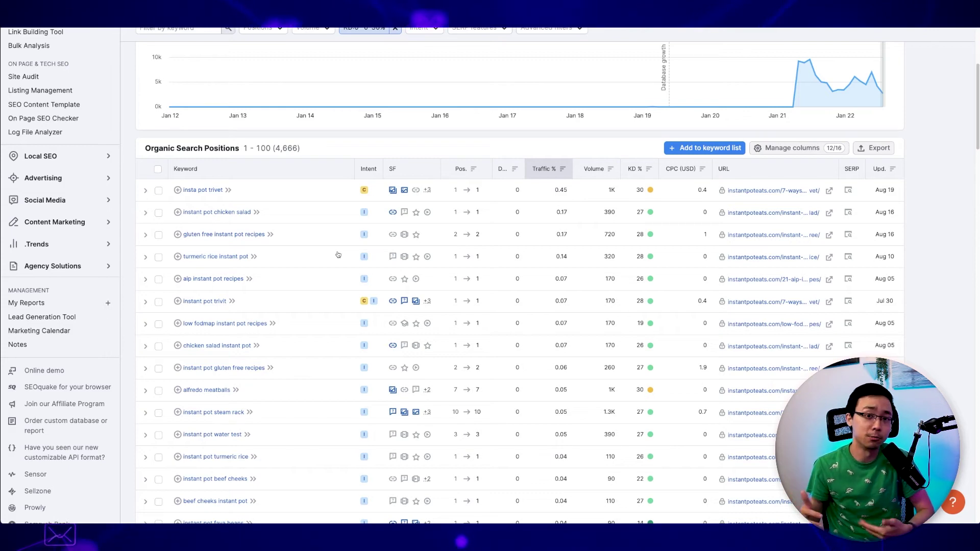
pyautogui.scroll(10, 338, 255)
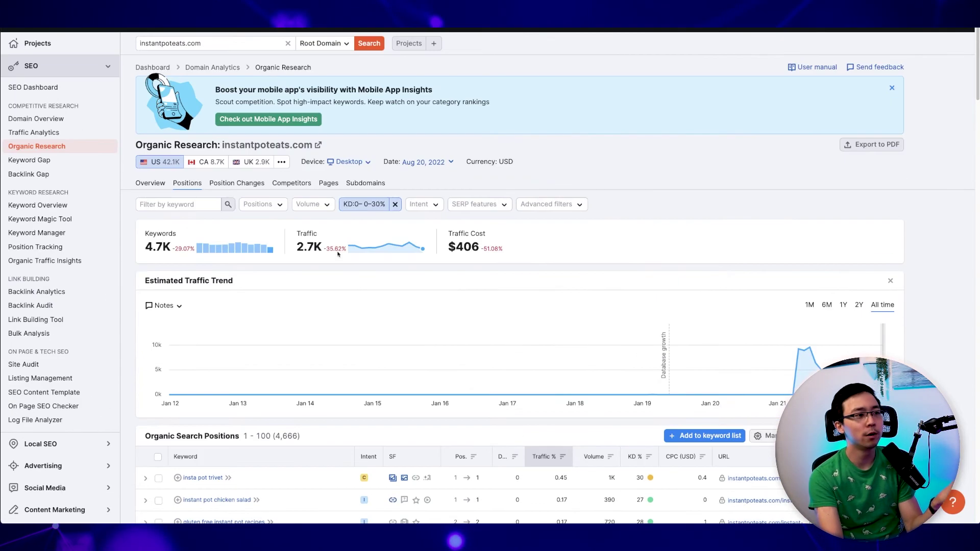